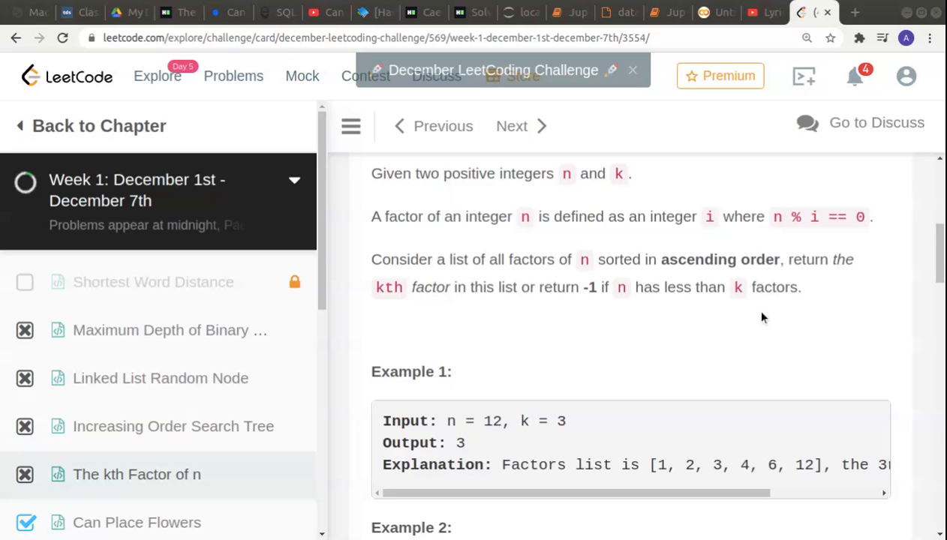
scroll(726, 300, up, 3)
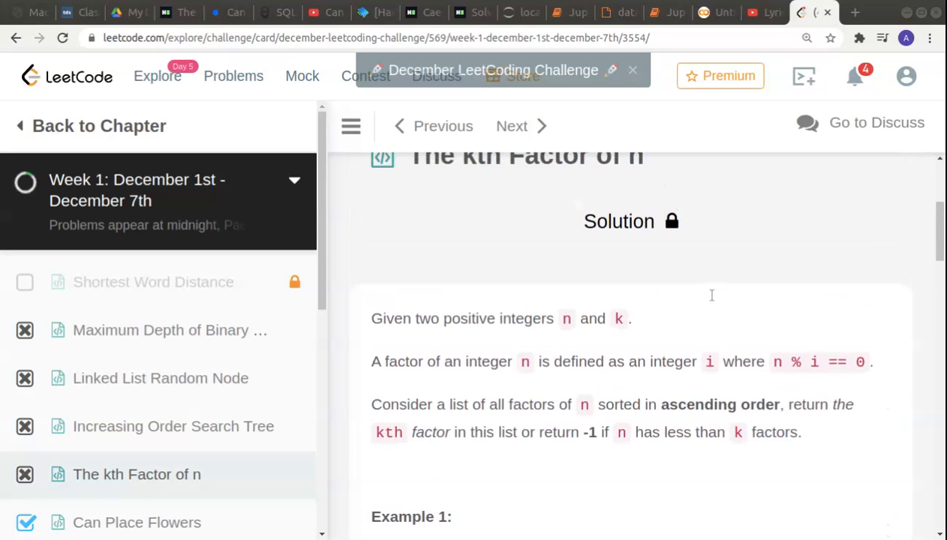
scroll(711, 297, up, 1)
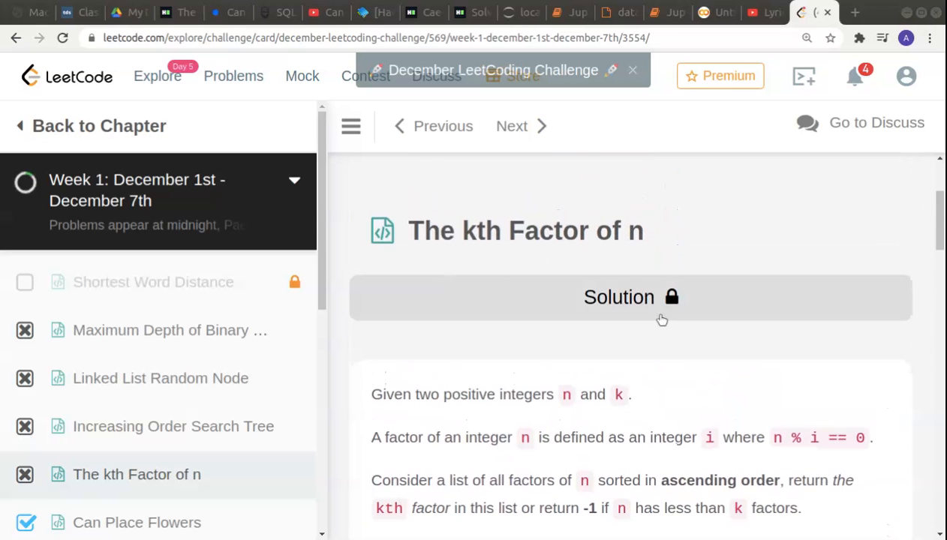
scroll(662, 319, down, 1)
scroll(622, 271, down, 1)
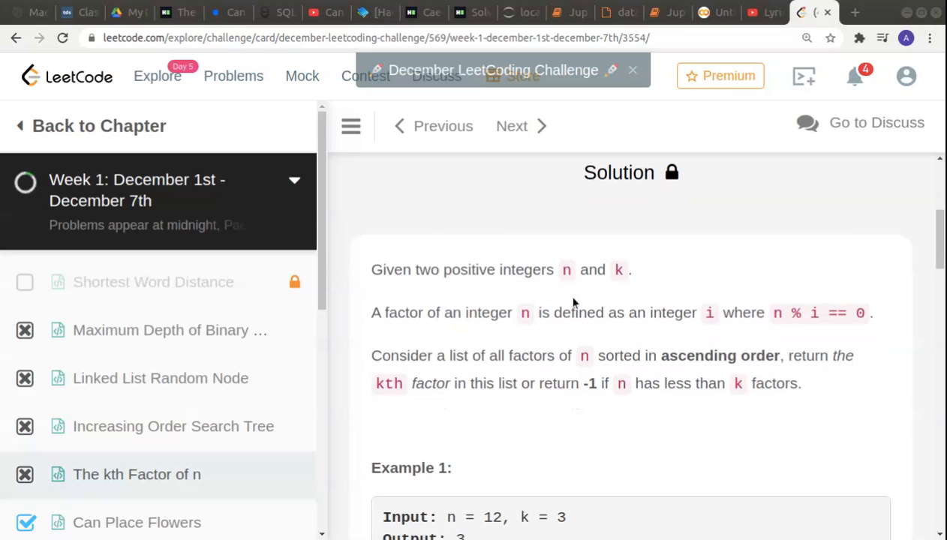
scroll(600, 300, down, 1)
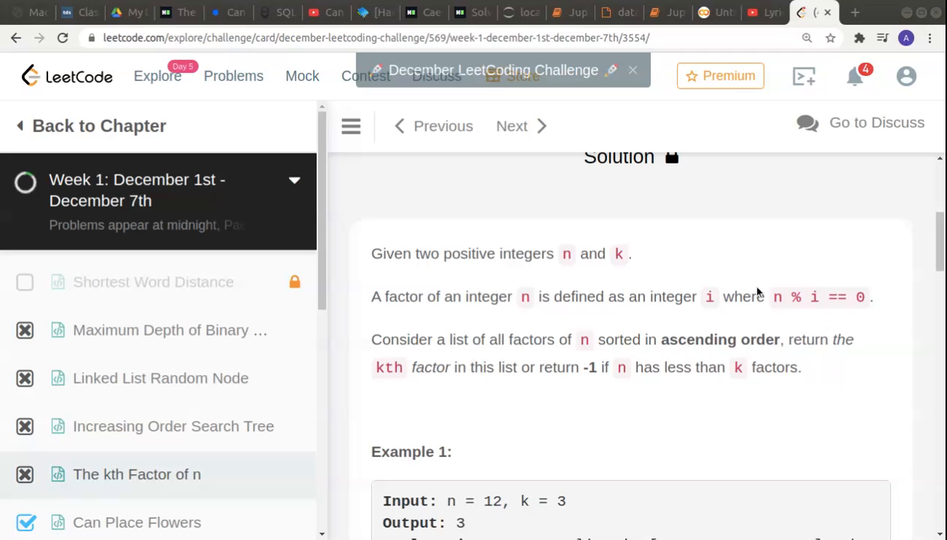
scroll(665, 243, down, 1)
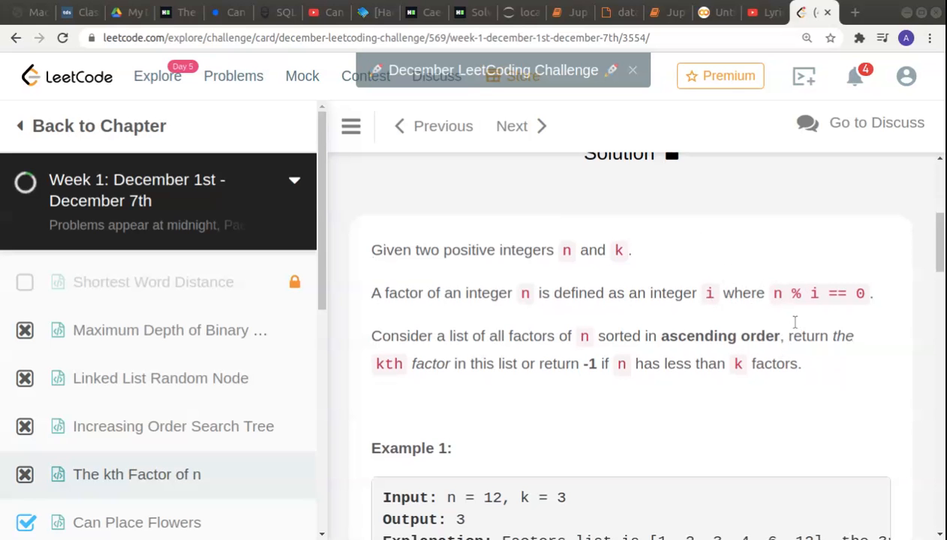
scroll(795, 322, down, 1)
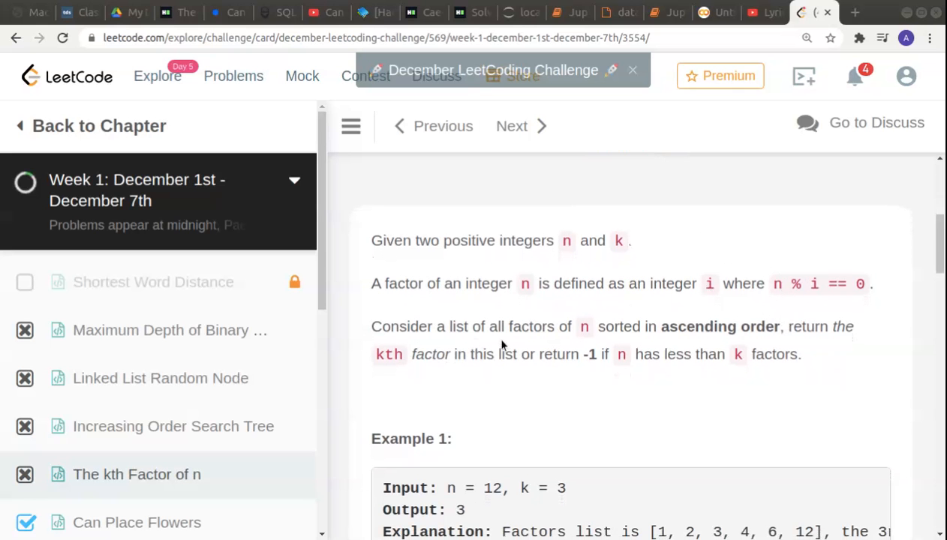
scroll(518, 339, down, 1)
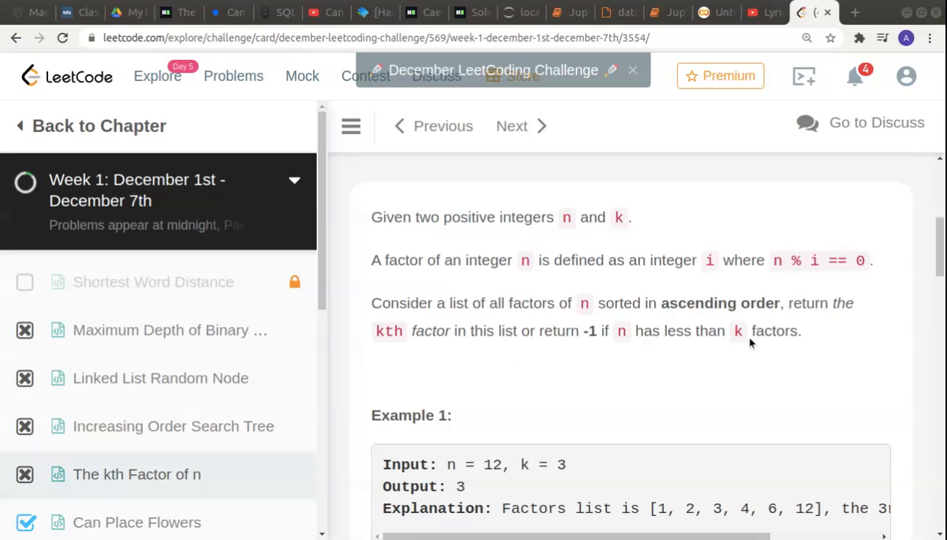
scroll(751, 343, down, 2)
scroll(660, 323, down, 2)
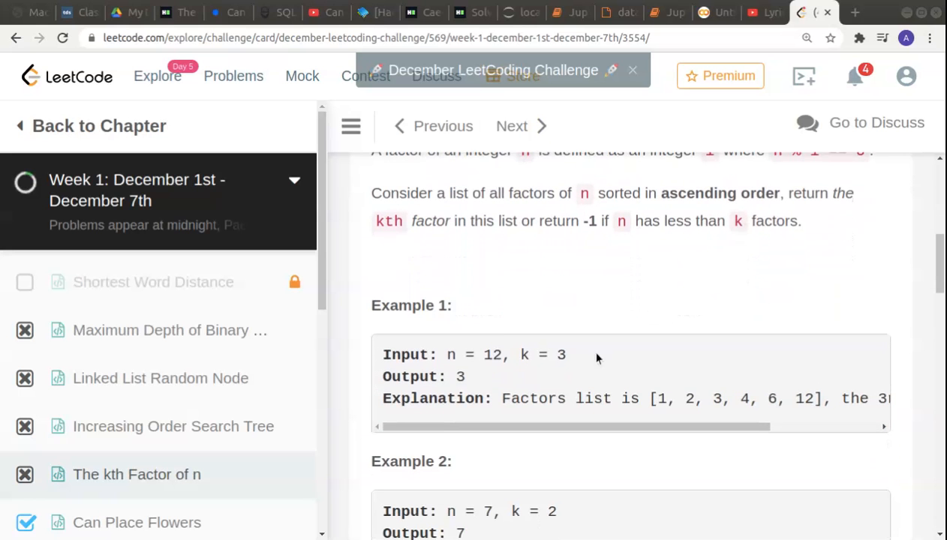
scroll(519, 368, right, 2)
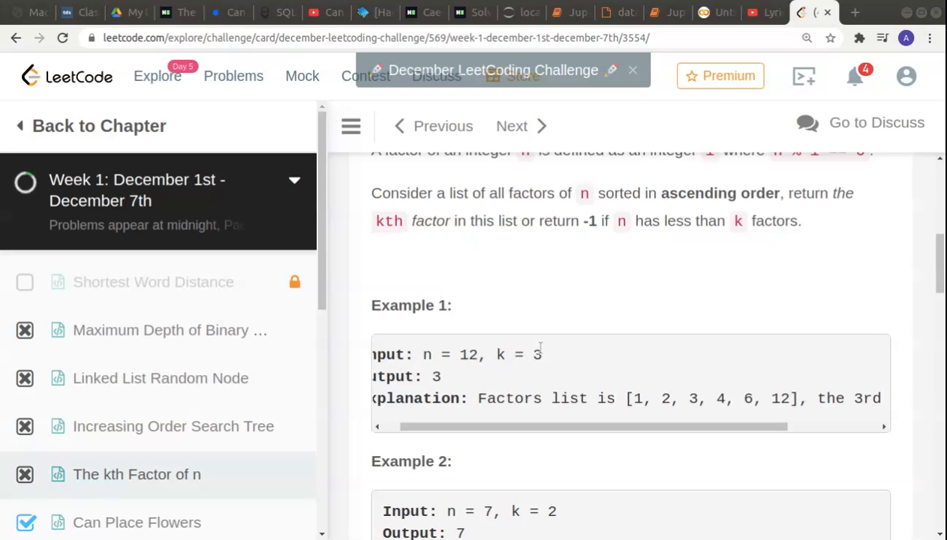
scroll(508, 381, right, 3)
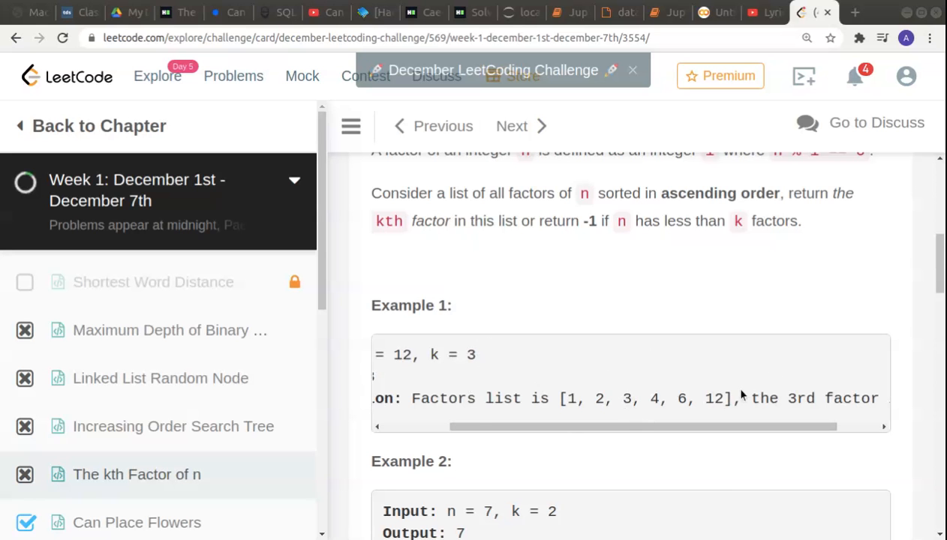
scroll(741, 395, right, 2)
scroll(726, 456, down, 3)
scroll(721, 451, down, 2)
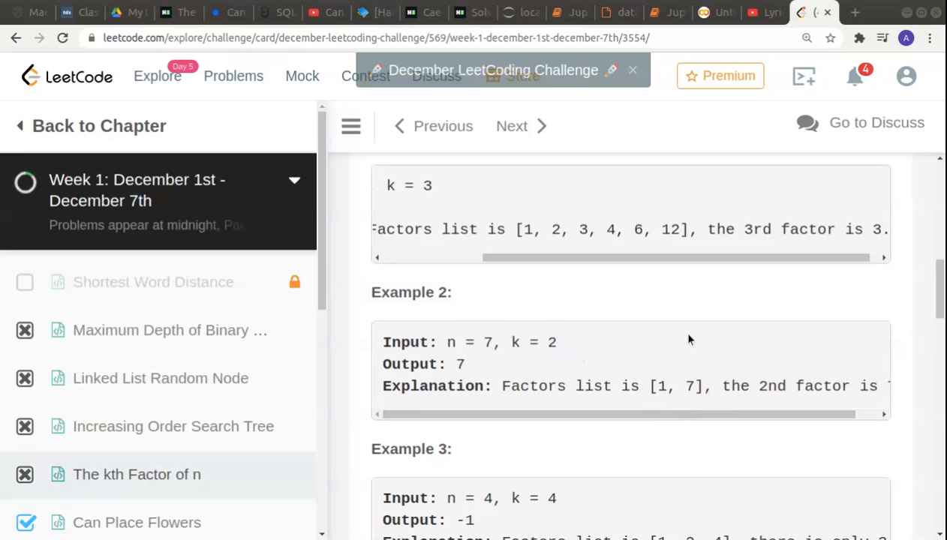
scroll(691, 386, right, 2)
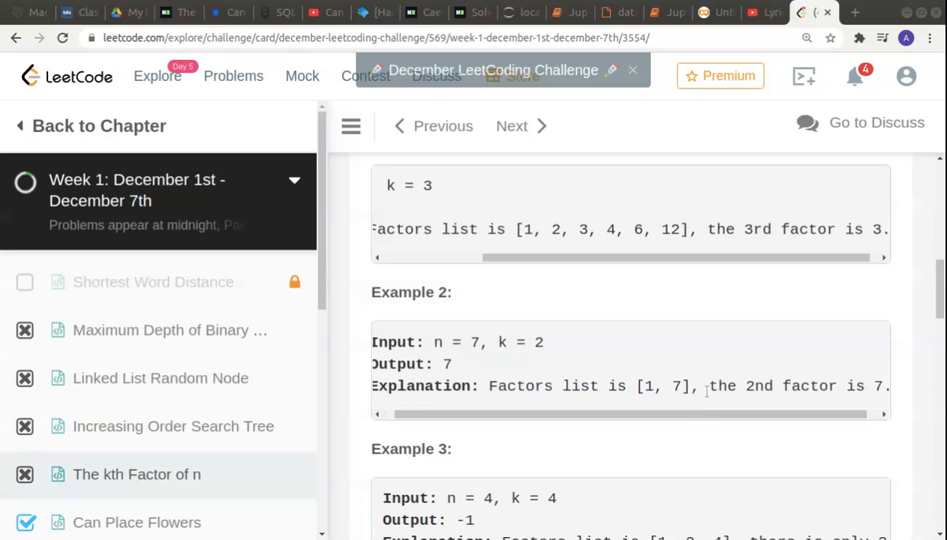
scroll(709, 397, down, 3)
scroll(725, 407, down, 1)
scroll(630, 371, right, 1)
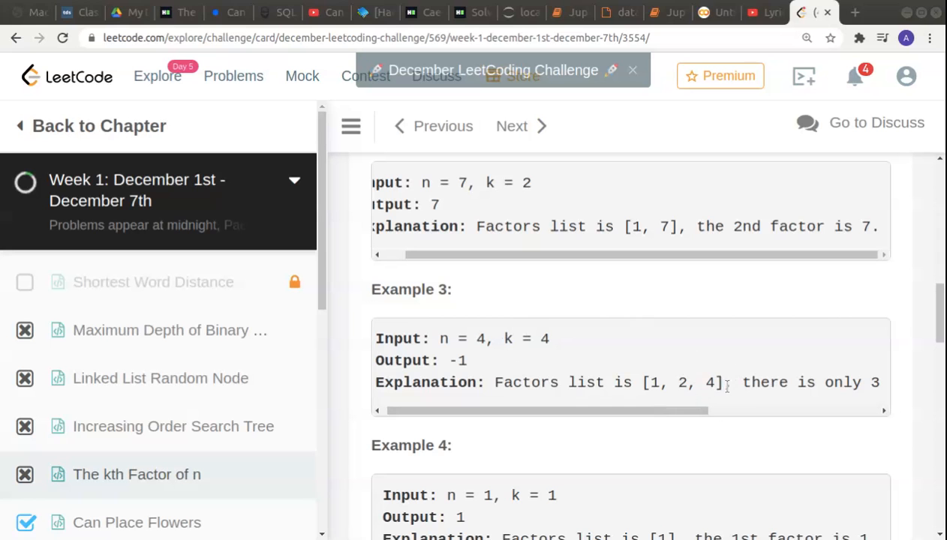
- Clear the marked factors text and begin a new line inside the kthFactor function body
drag(722, 382, 644, 383)
click(690, 386)
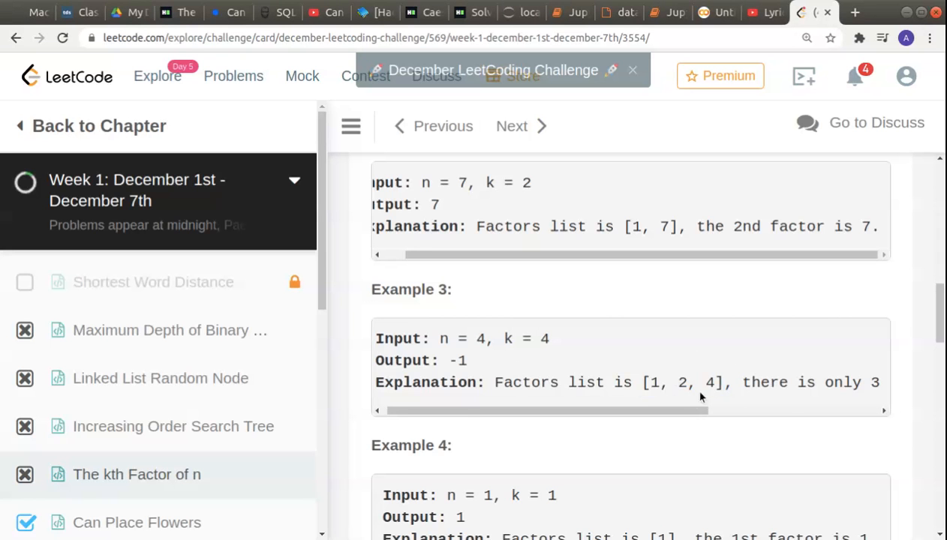
scroll(689, 385, right, 3)
scroll(700, 397, right, 2)
scroll(743, 397, right, 2)
scroll(744, 398, right, 2)
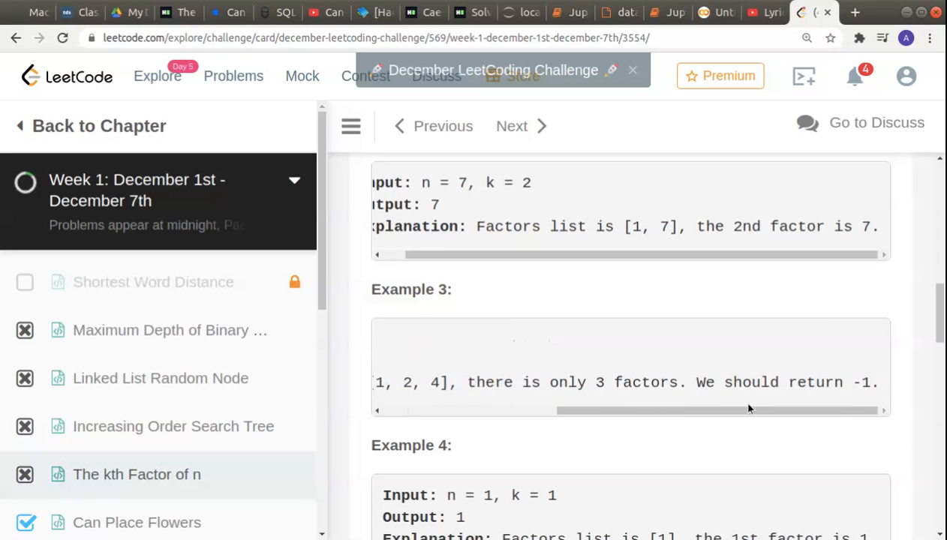
scroll(735, 426, down, 2)
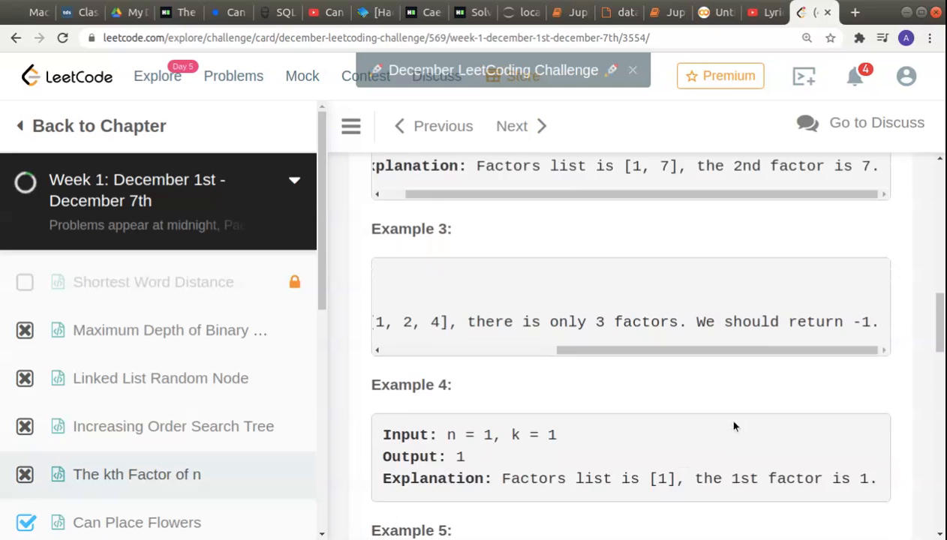
scroll(734, 426, down, 1)
scroll(644, 387, down, 1)
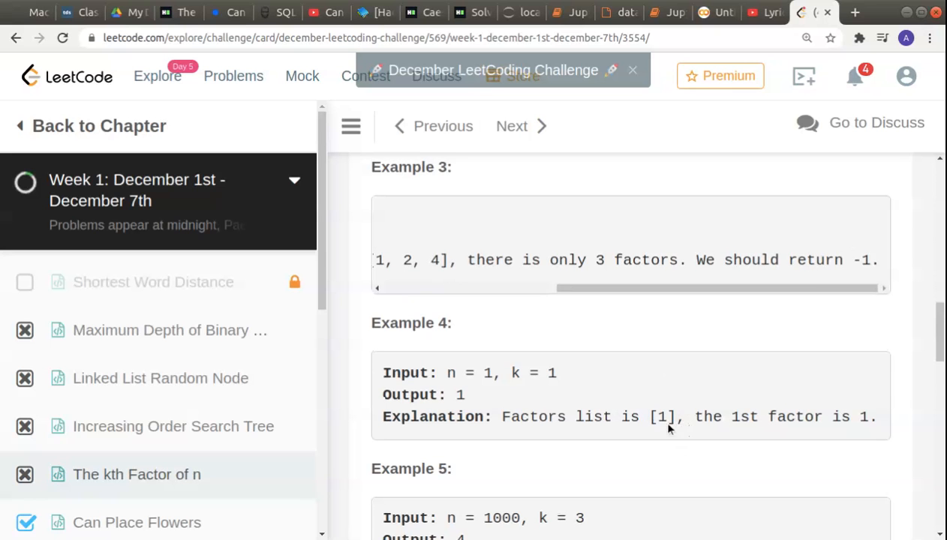
scroll(669, 427, down, 3)
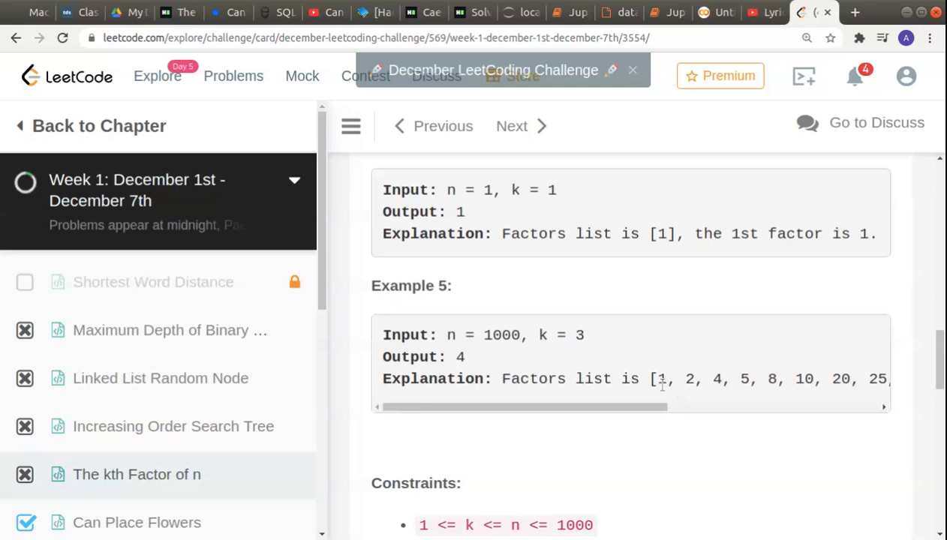
scroll(675, 400, right, 8)
scroll(661, 384, left, 8)
scroll(704, 405, right, 2)
scroll(647, 422, down, 5)
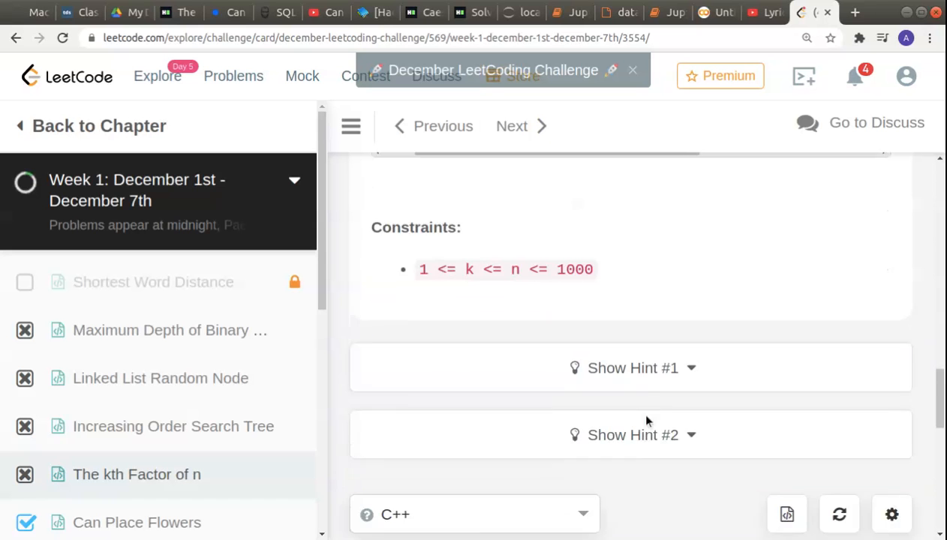
scroll(648, 422, down, 5)
scroll(648, 422, down, 3)
click(568, 307)
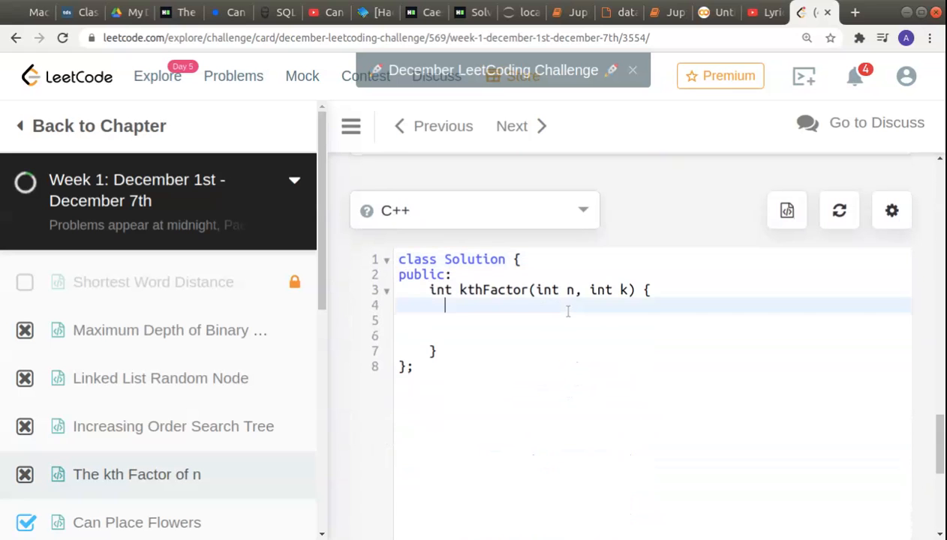
key(Return)
text(f)
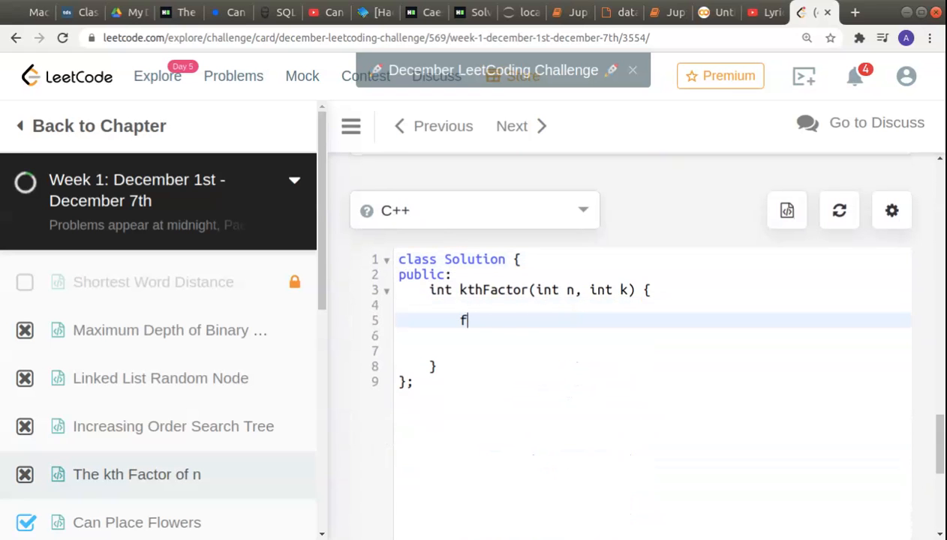
text(or(int )
text(i=0)
- Write the loop for(int i=1;i<=n;i++) with an empty braced body
key(BackSpace)
text(1)
text(;i)
text(<)
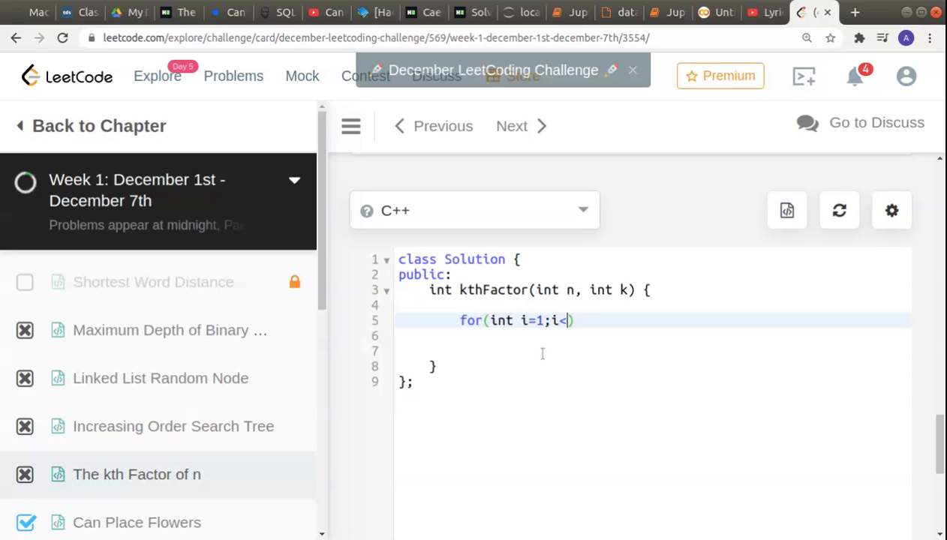
text(=n)
text(;i++)
key(Return)
text({)
key(Return)
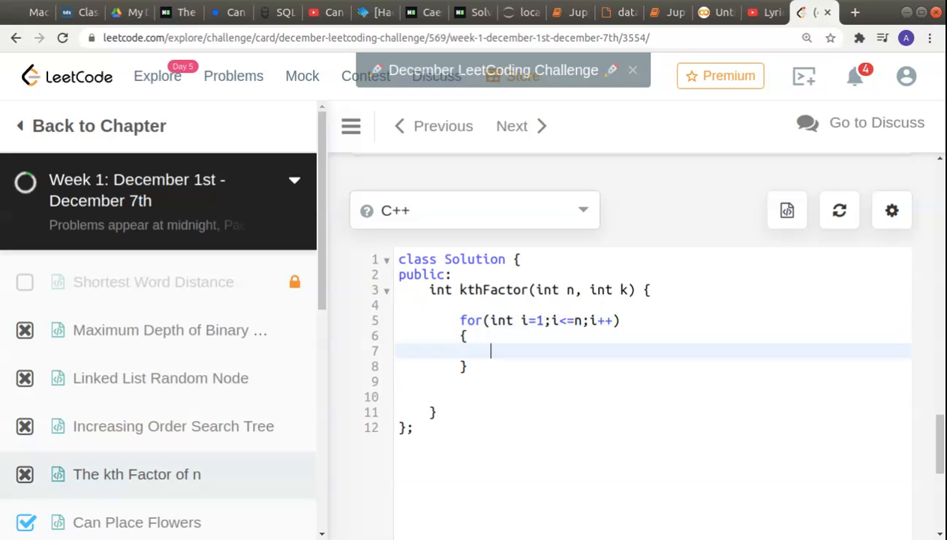
key(Return)
scroll(629, 259, up, 4)
scroll(629, 259, up, 3)
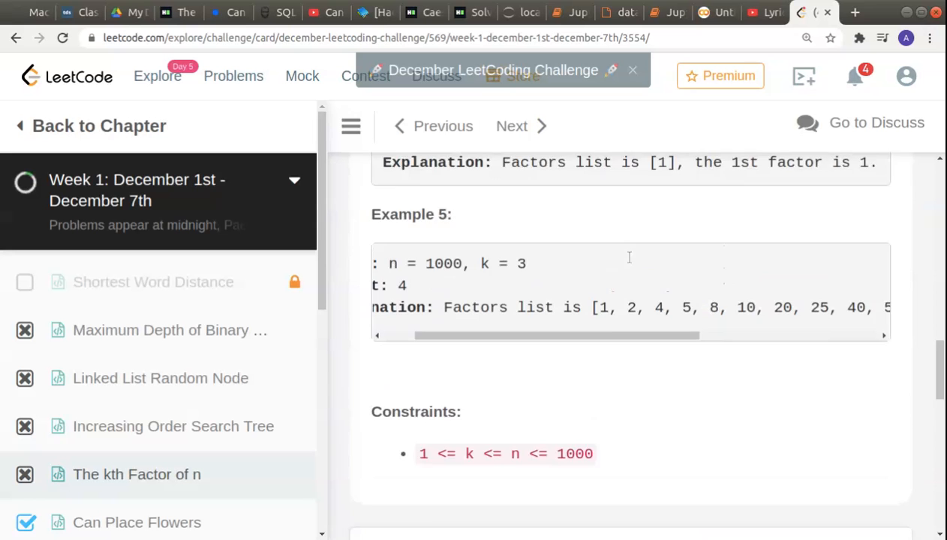
scroll(629, 258, up, 3)
scroll(606, 354, up, 3)
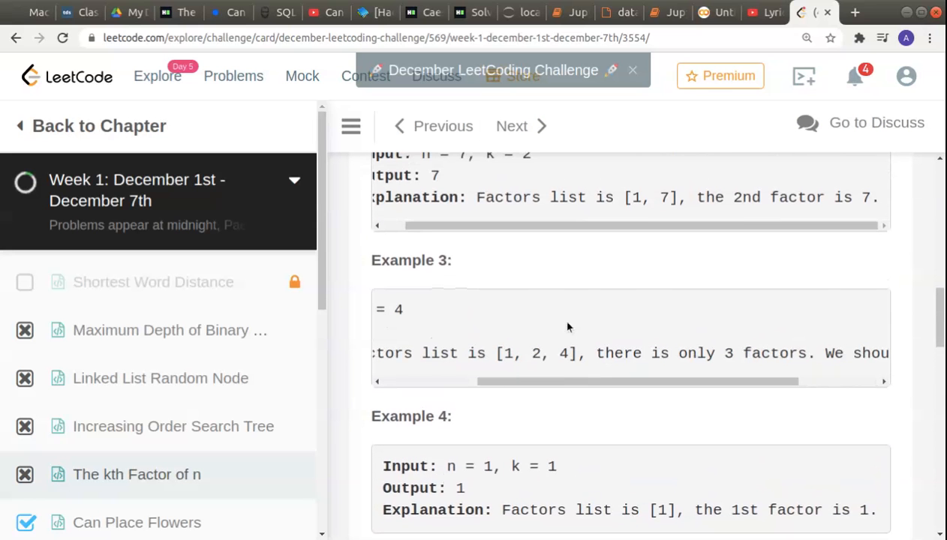
scroll(570, 257, up, 3)
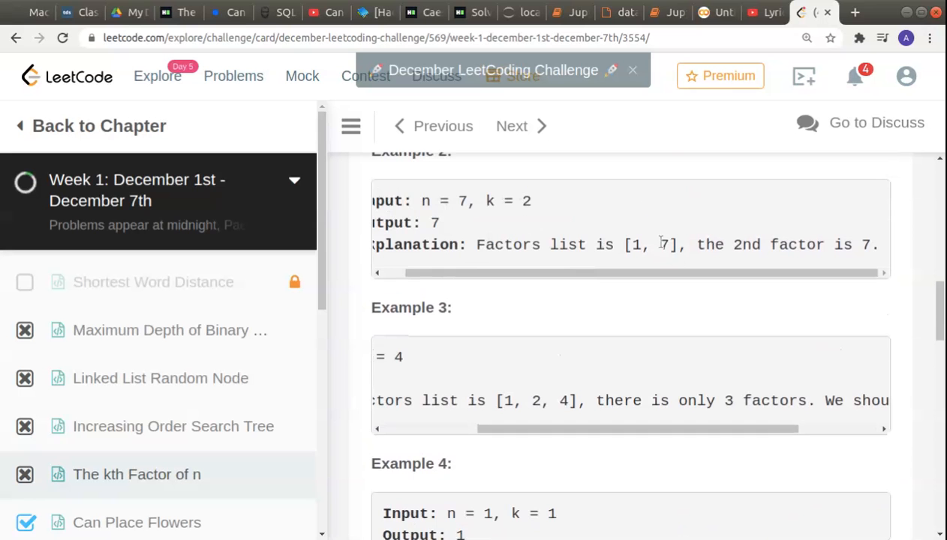
scroll(620, 317, down, 6)
scroll(620, 317, down, 3)
scroll(620, 317, down, 3)
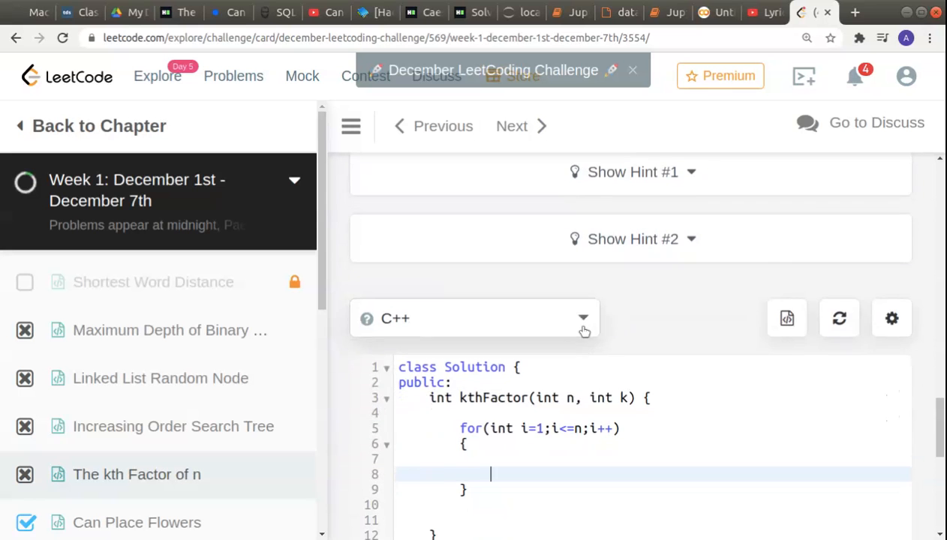
scroll(585, 323, down, 2)
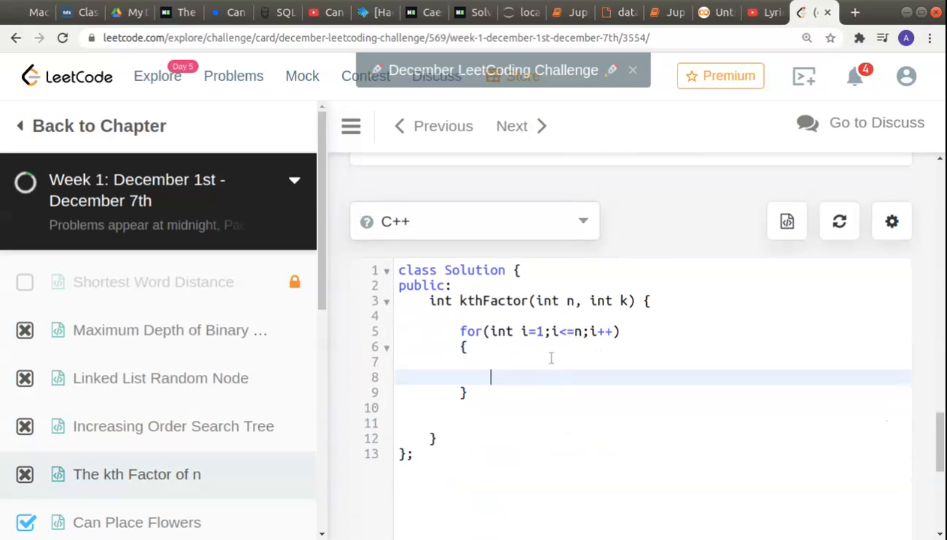
- Add if(n%i==0) count++; in the loop and declare int count=0; above it
click(542, 365)
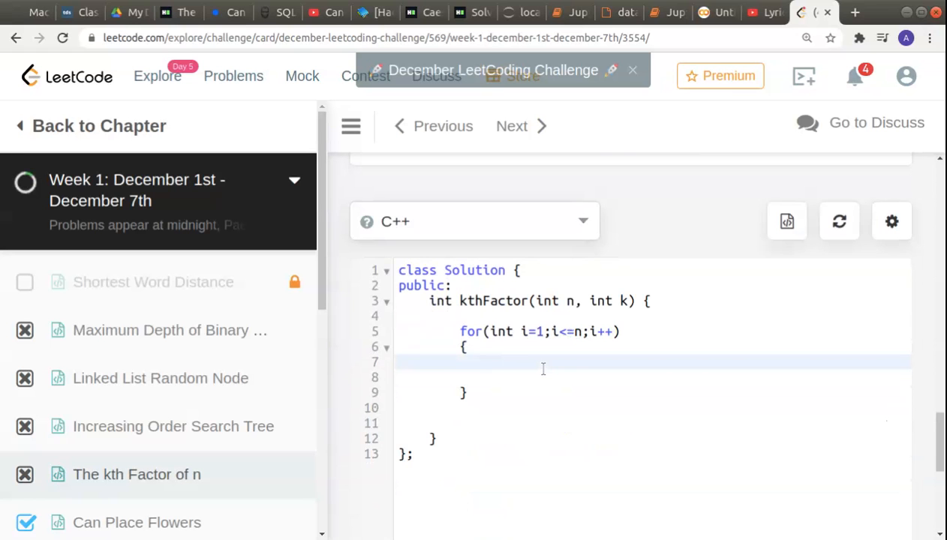
text(if()
text(n)
text(%i)
text(==0)
key(Return)
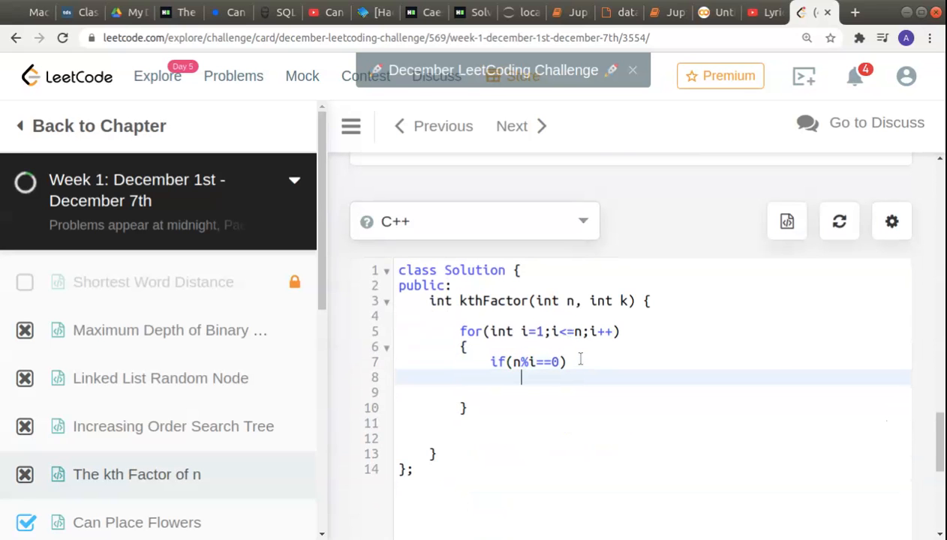
text(count++;)
click(546, 317)
text(int co)
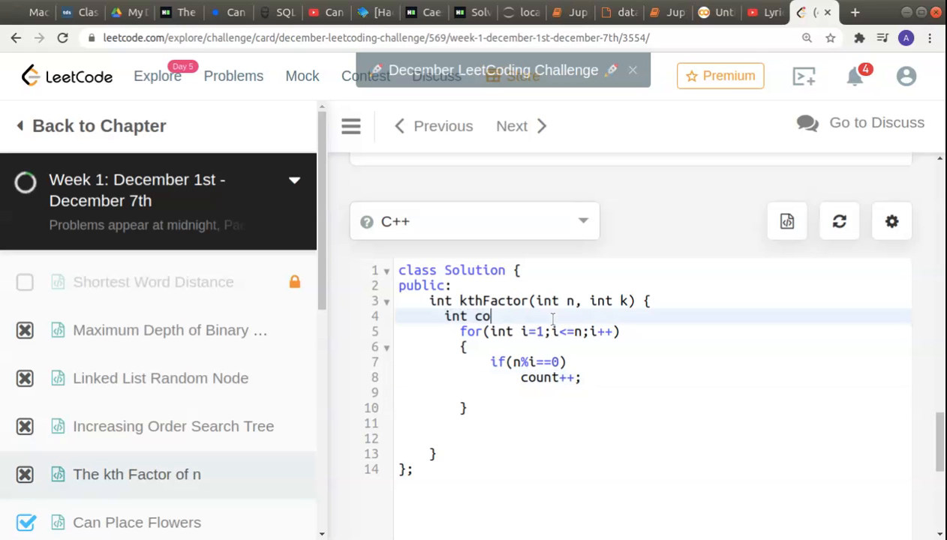
text(unt =0;)
click(588, 379)
key(Return)
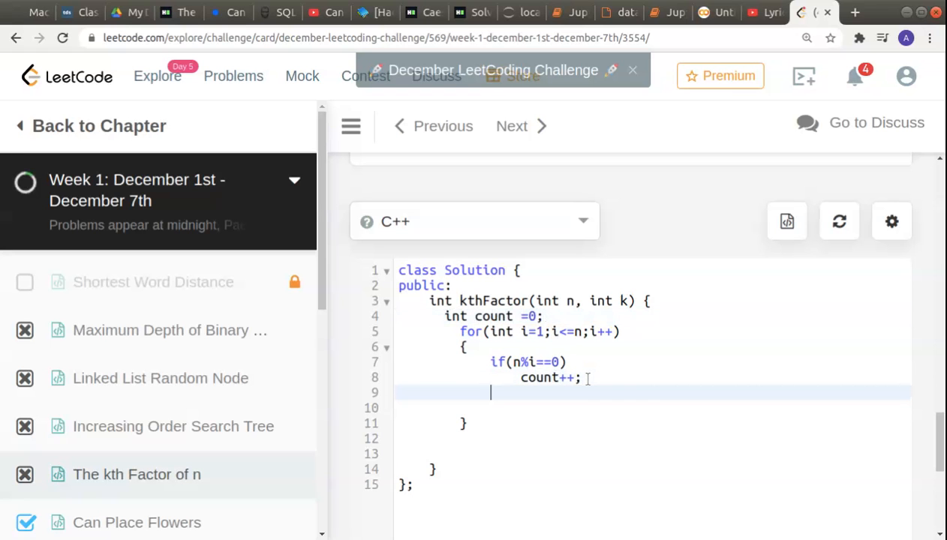
text(if(count)
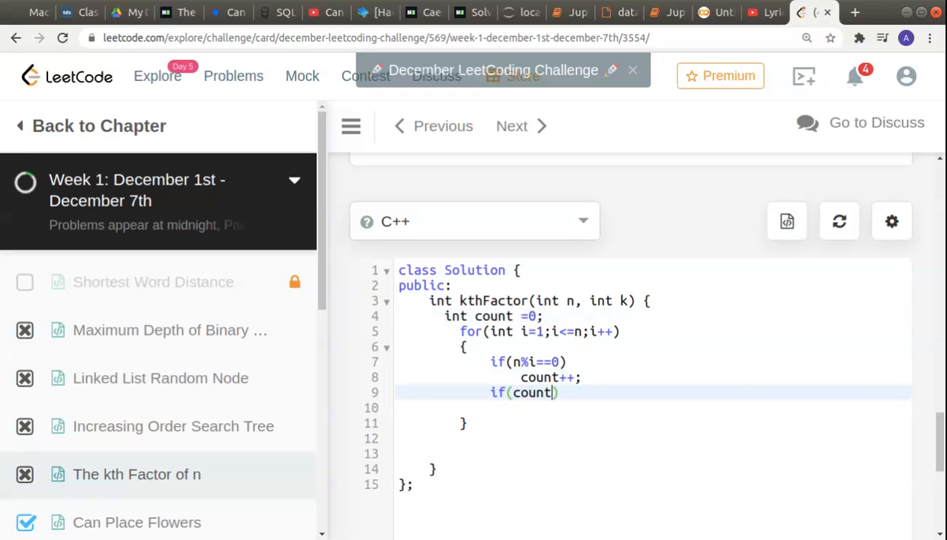
text(==k)
- Return i when count equals k, and return -1 after the loop
click(590, 395)
text(retu)
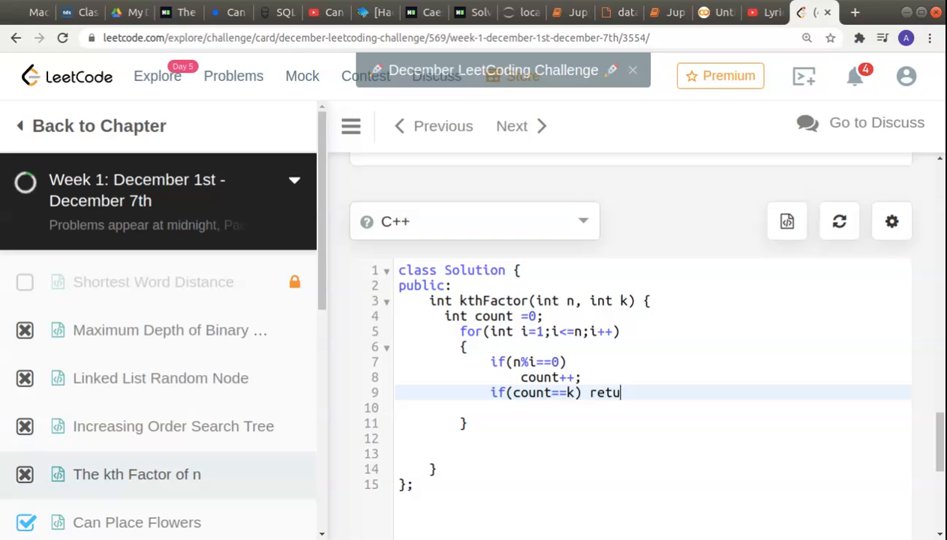
text(rn )
text(;)
click(513, 425)
key(Return)
key(Return)
text(ret)
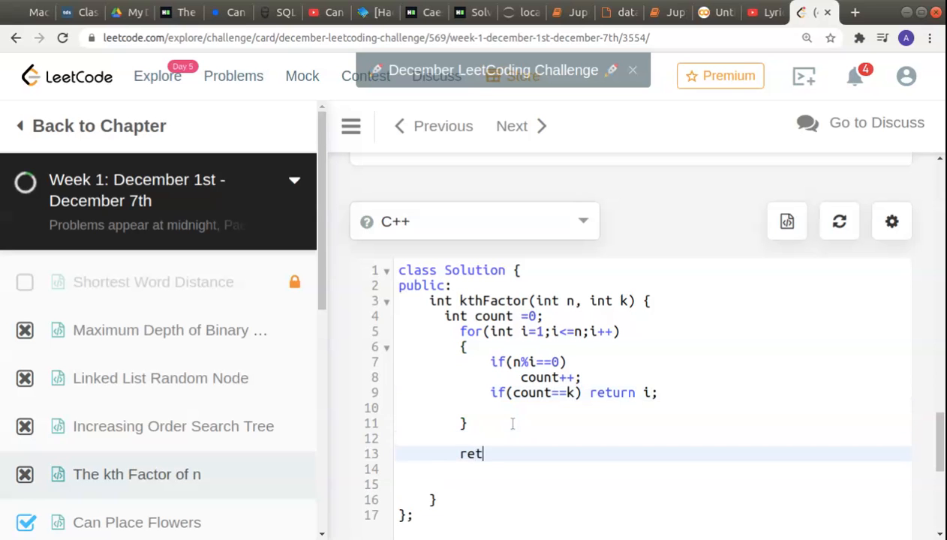
text(urn -1;)
scroll(572, 368, down, 2)
scroll(645, 360, down, 3)
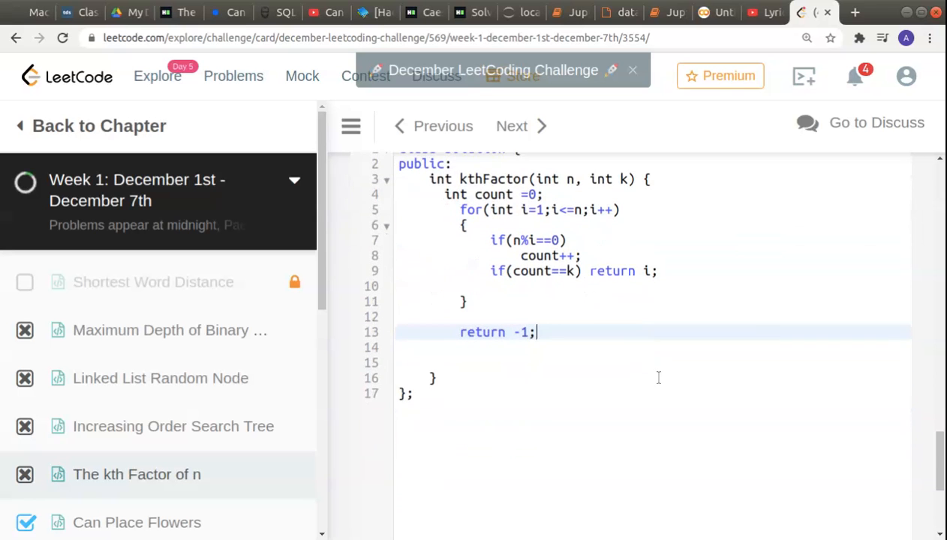
scroll(735, 376, down, 2)
scroll(775, 415, down, 5)
- Run the solution on the sample (n=12, k=3 gives 3), then submit it for an Accepted verdict
click(756, 448)
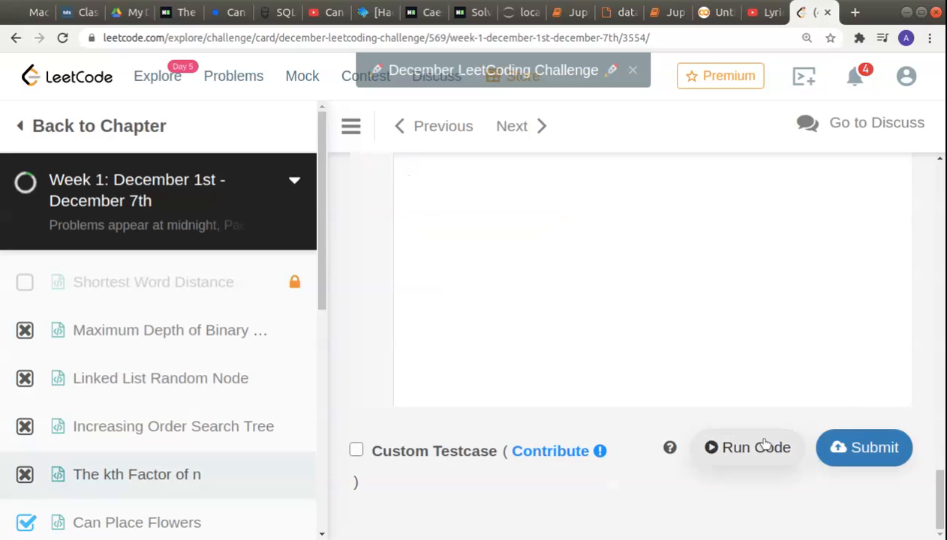
scroll(720, 353, up, 3)
scroll(721, 330, up, 3)
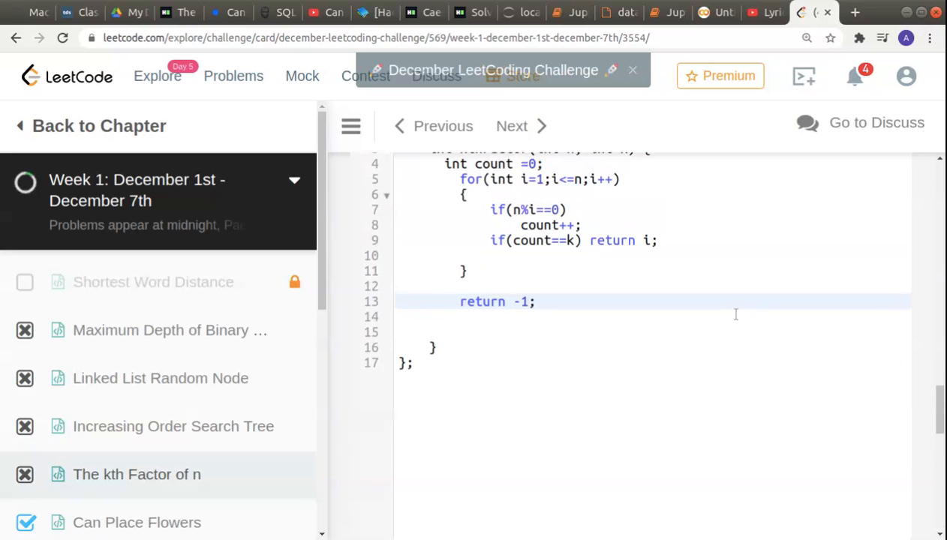
scroll(715, 352, up, 1)
scroll(716, 352, up, 2)
scroll(716, 352, up, 1)
scroll(715, 352, down, 6)
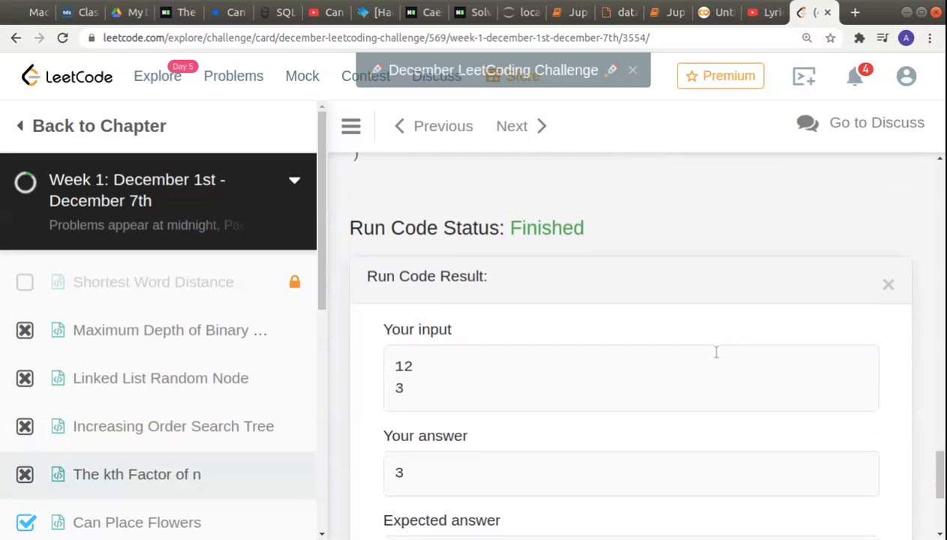
scroll(686, 346, up, 3)
click(864, 256)
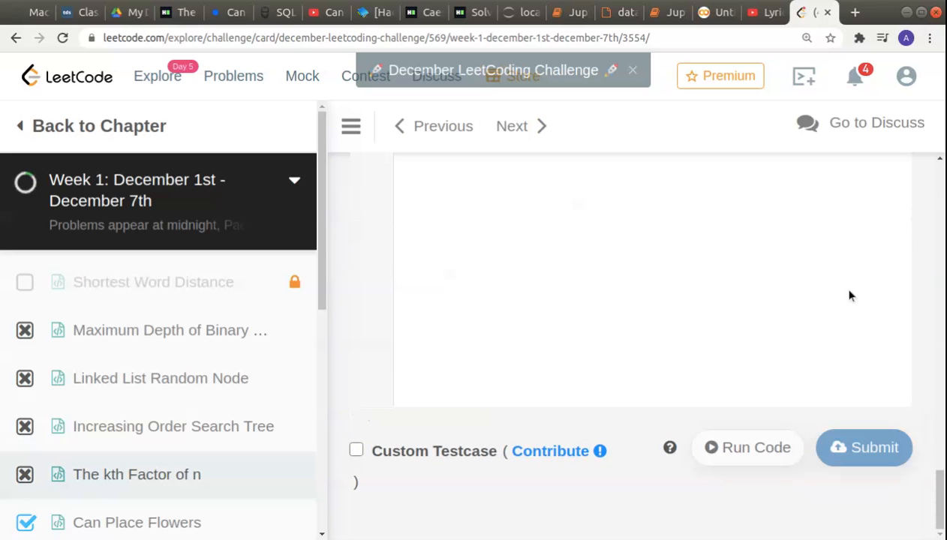